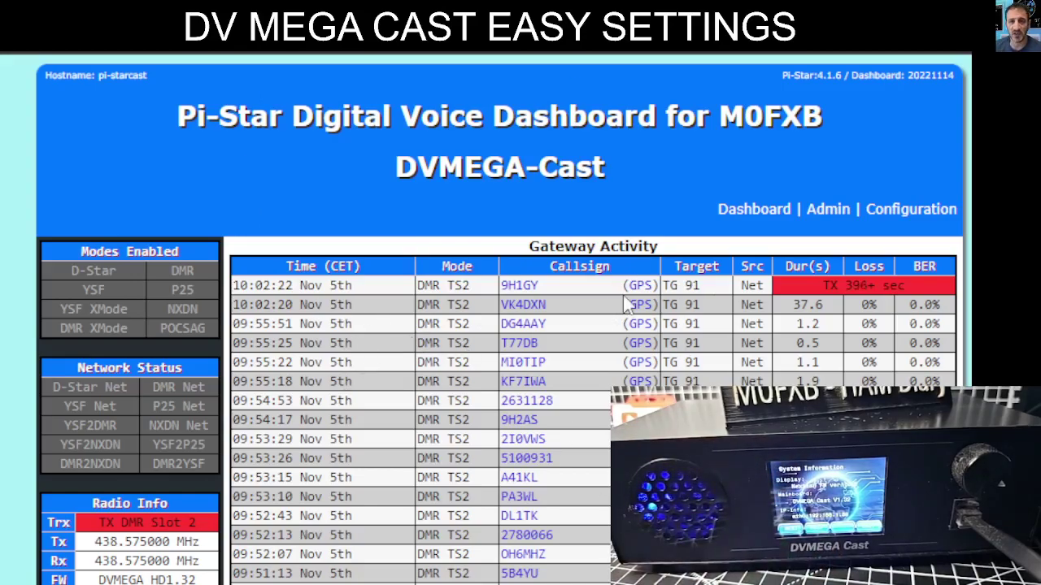
- Open the Configuration page from the dashboard header
{"action": "left_click", "coordinate": [912, 212]}
{"action": "scroll", "coordinate": [529, 375], "scroll_direction": "down", "scroll_amount": 15}
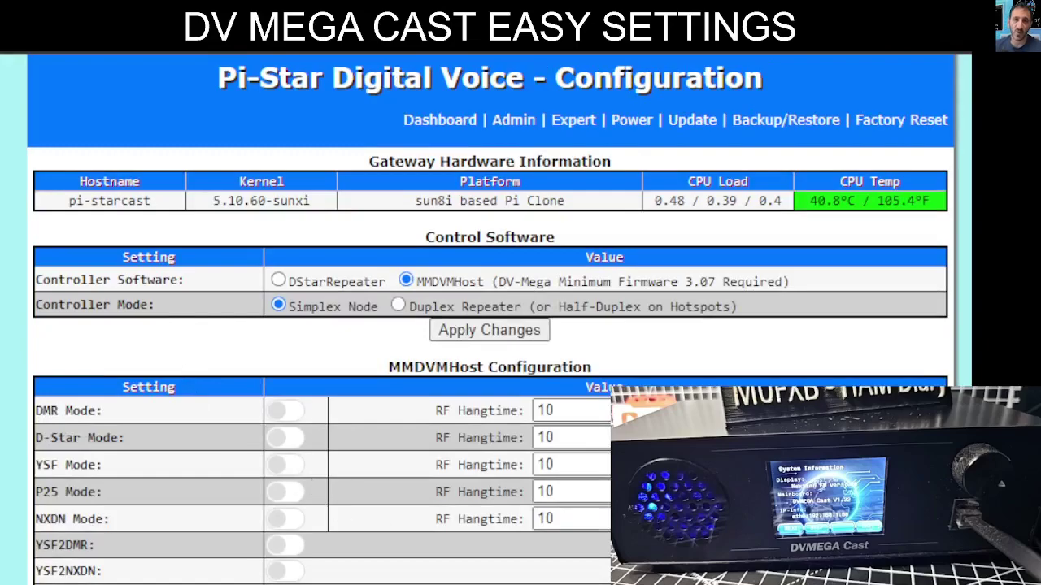
{"action": "scroll", "coordinate": [225, 434], "scroll_direction": "down", "scroll_amount": 10}
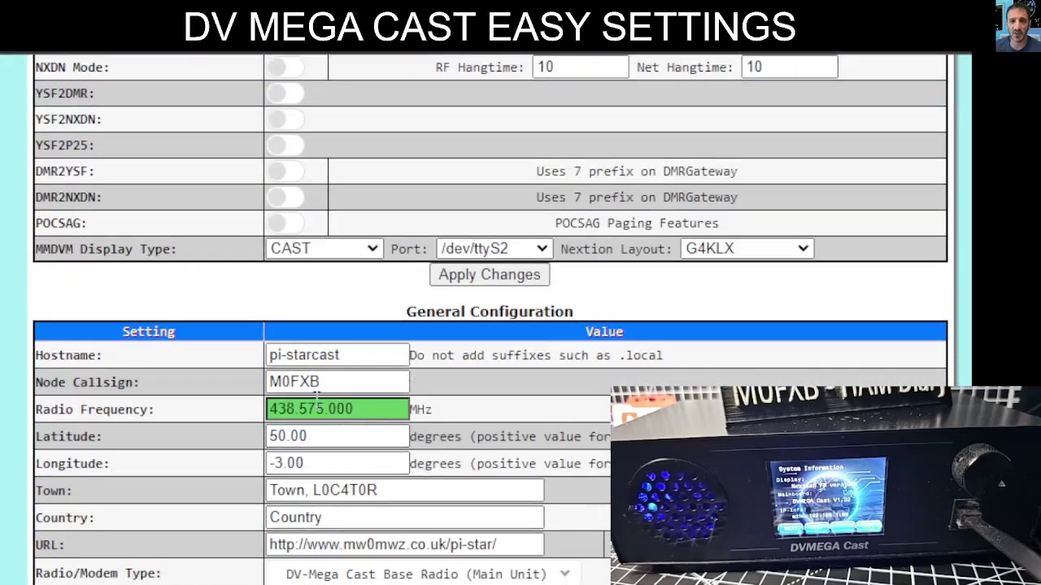
{"action": "scroll", "coordinate": [486, 441], "scroll_direction": "up", "scroll_amount": 5}
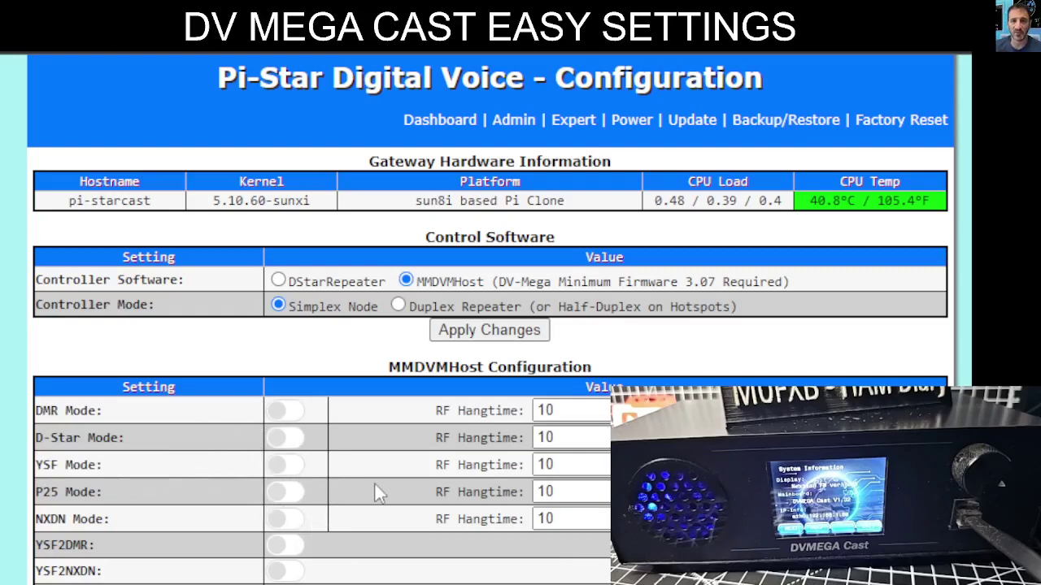
- Switch on the DMR, D-Star and YSF mode toggles and apply the changes
{"action": "left_click", "coordinate": [300, 416]}
{"action": "left_click", "coordinate": [303, 438]}
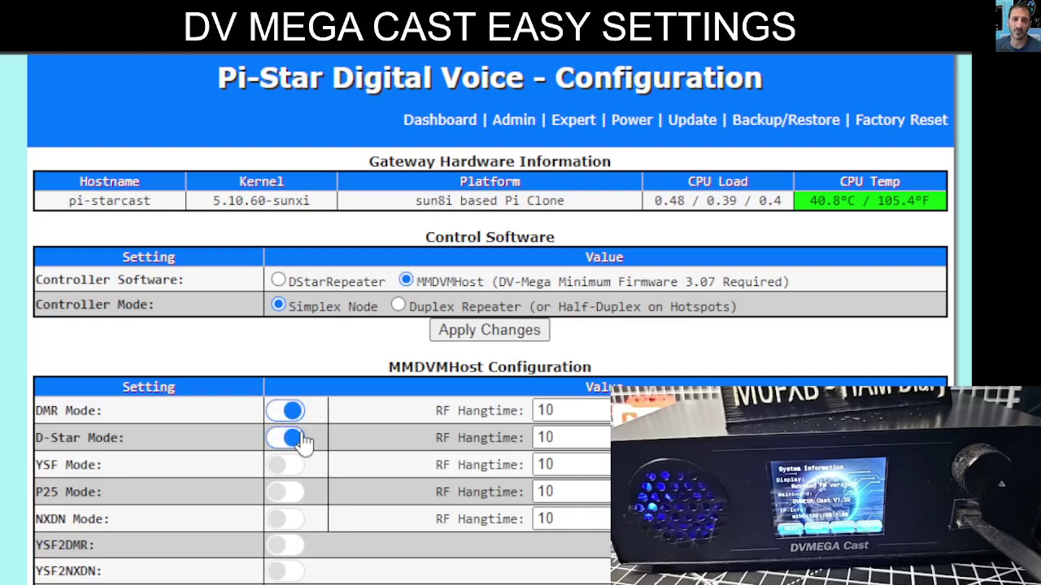
{"action": "left_click", "coordinate": [297, 470]}
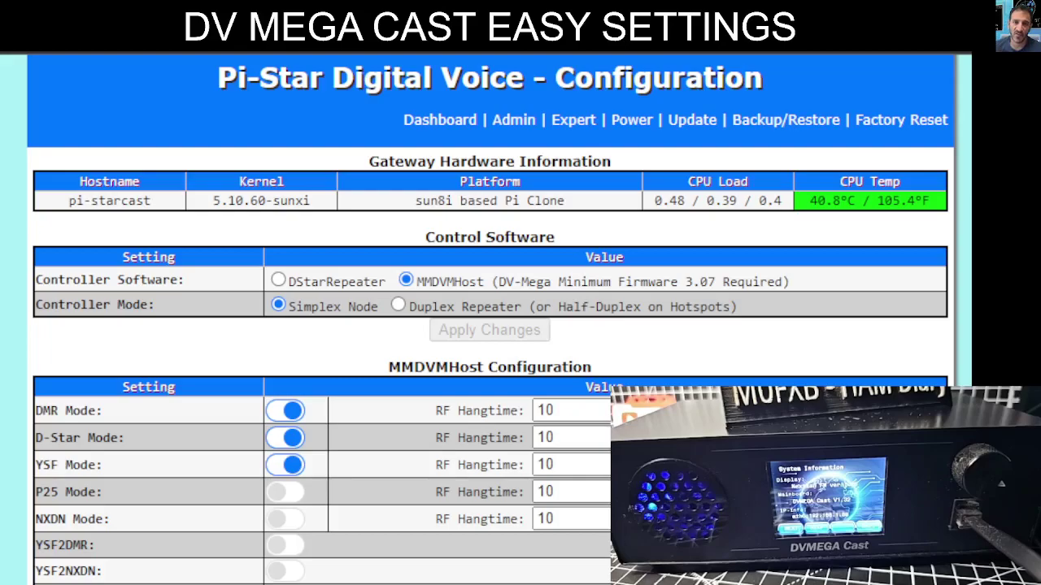
{"action": "key", "text": "Return"}
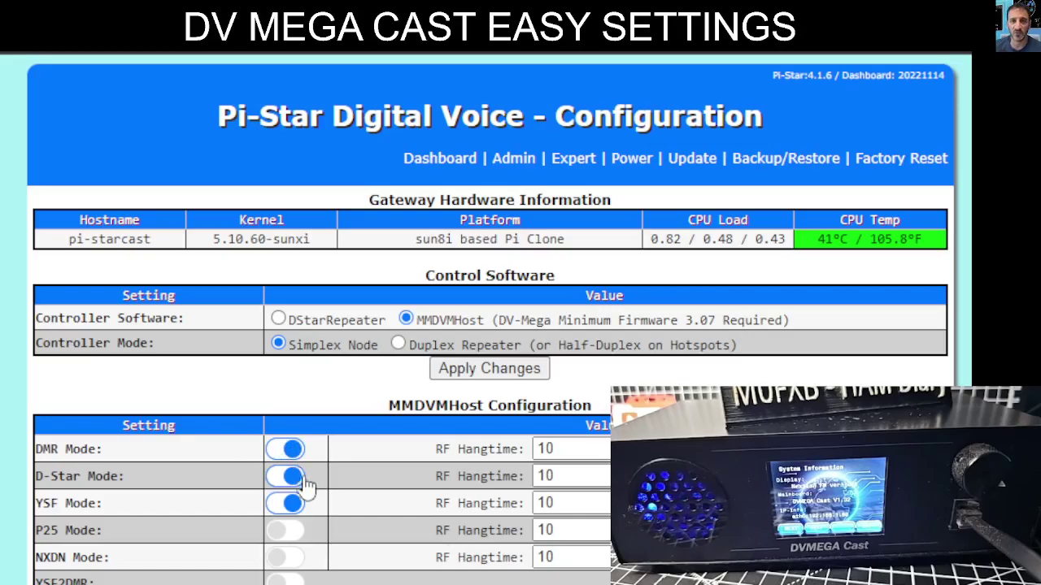
{"action": "scroll", "coordinate": [301, 480], "scroll_direction": "down", "scroll_amount": 1}
{"action": "scroll", "coordinate": [487, 325], "scroll_direction": "down", "scroll_amount": 10}
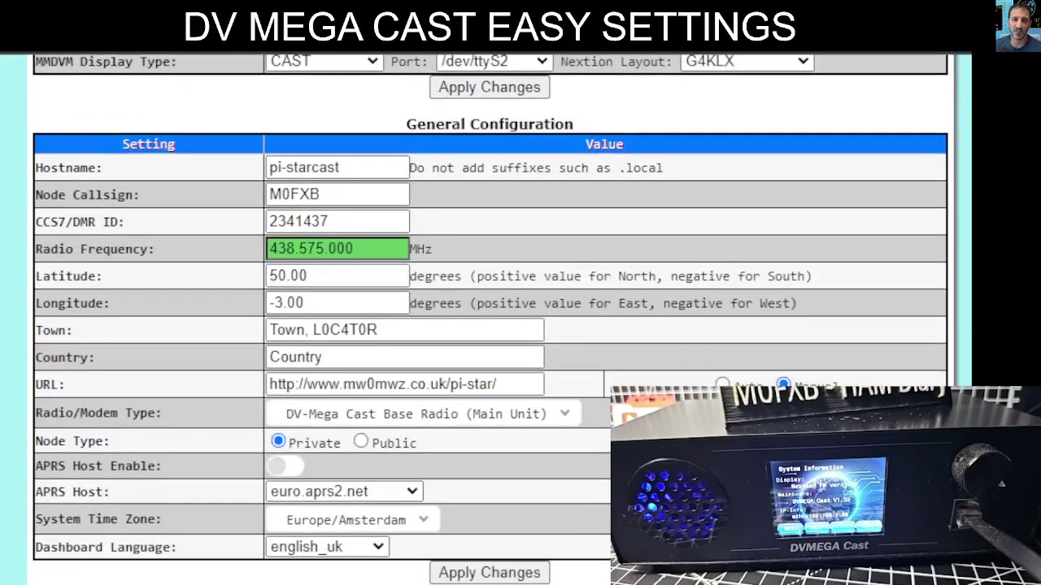
{"action": "scroll", "coordinate": [488, 325], "scroll_direction": "down", "scroll_amount": 3}
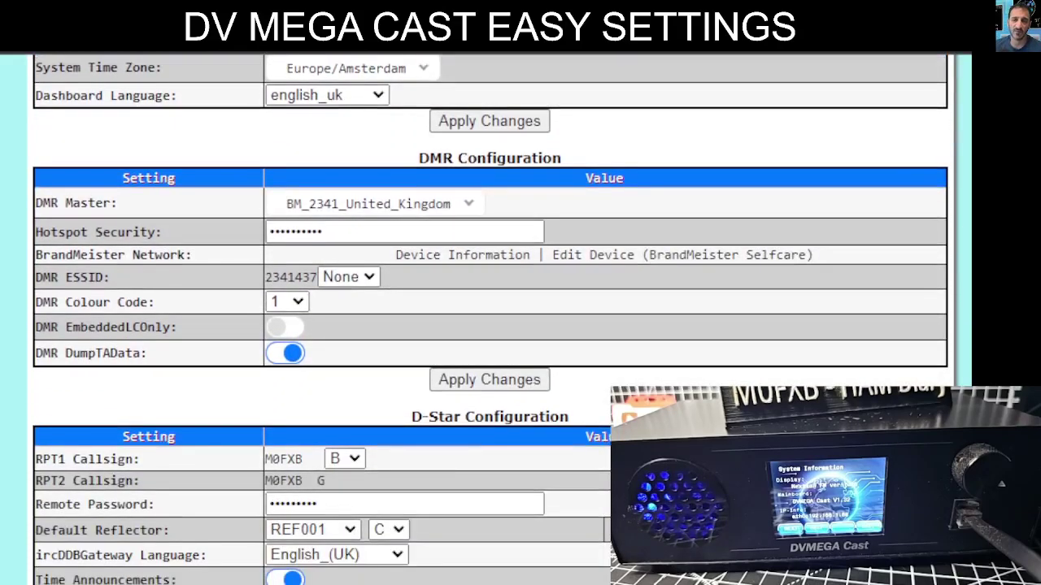
{"action": "scroll", "coordinate": [488, 325], "scroll_direction": "up", "scroll_amount": 7}
{"action": "scroll", "coordinate": [487, 326], "scroll_direction": "up", "scroll_amount": 7}
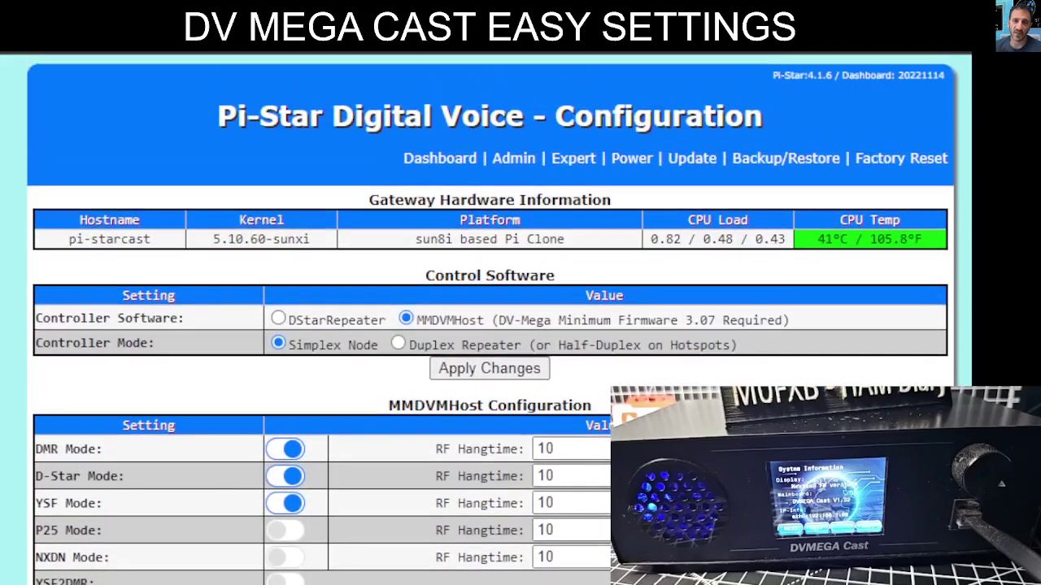
{"action": "scroll", "coordinate": [488, 325], "scroll_direction": "down", "scroll_amount": 5}
{"action": "scroll", "coordinate": [488, 325], "scroll_direction": "up", "scroll_amount": 1}
{"action": "scroll", "coordinate": [488, 325], "scroll_direction": "up", "scroll_amount": 1}
{"action": "scroll", "coordinate": [488, 325], "scroll_direction": "down", "scroll_amount": 2}
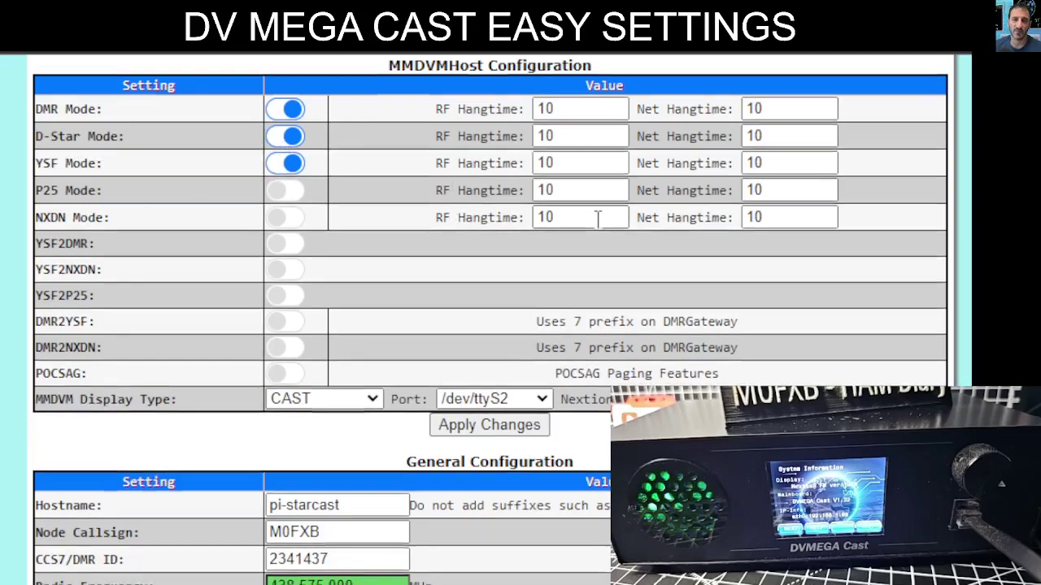
{"action": "scroll", "coordinate": [598, 224], "scroll_direction": "down", "scroll_amount": 3}
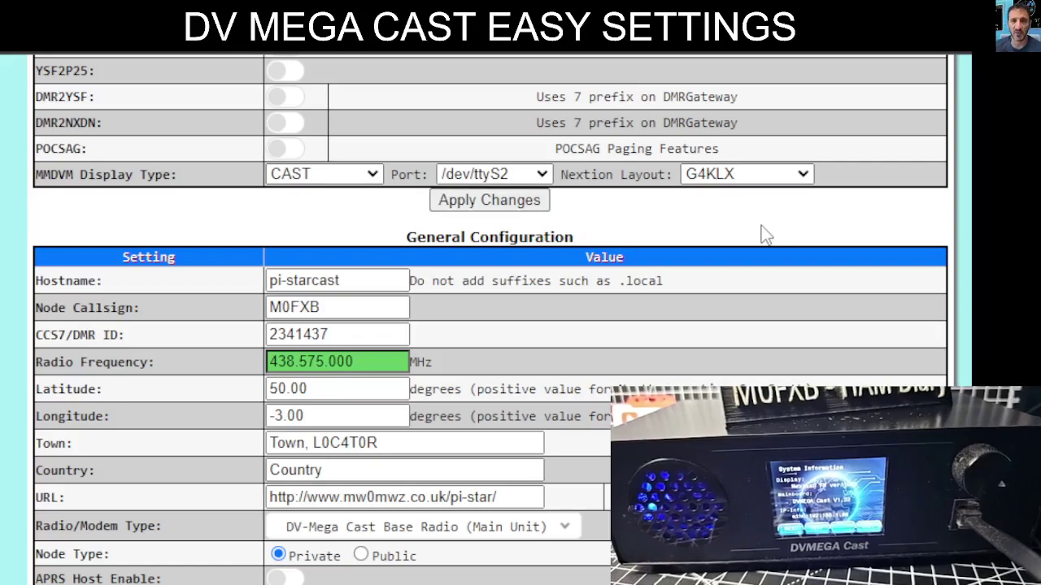
{"action": "scroll", "coordinate": [665, 209], "scroll_direction": "down", "scroll_amount": 1}
{"action": "scroll", "coordinate": [665, 209], "scroll_direction": "down", "scroll_amount": 3}
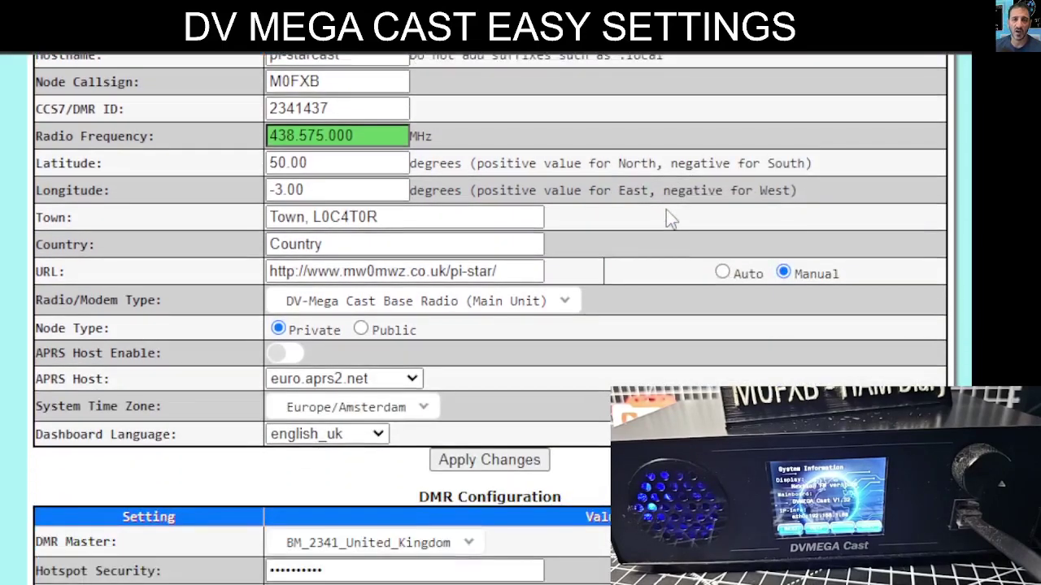
{"action": "scroll", "coordinate": [615, 158], "scroll_direction": "up", "scroll_amount": 2}
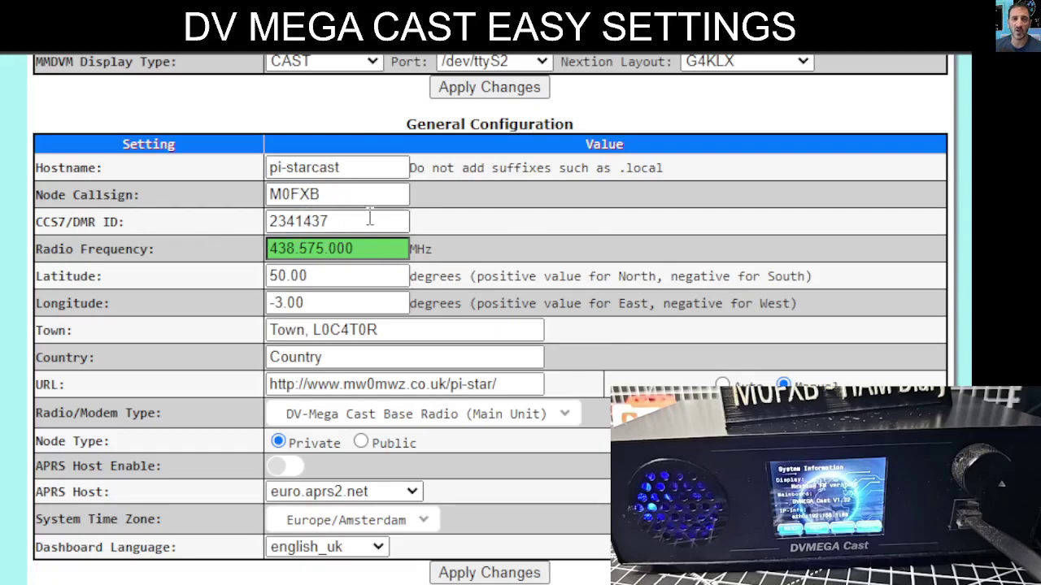
{"action": "scroll", "coordinate": [569, 236], "scroll_direction": "down", "scroll_amount": 2}
{"action": "scroll", "coordinate": [612, 230], "scroll_direction": "down", "scroll_amount": 6}
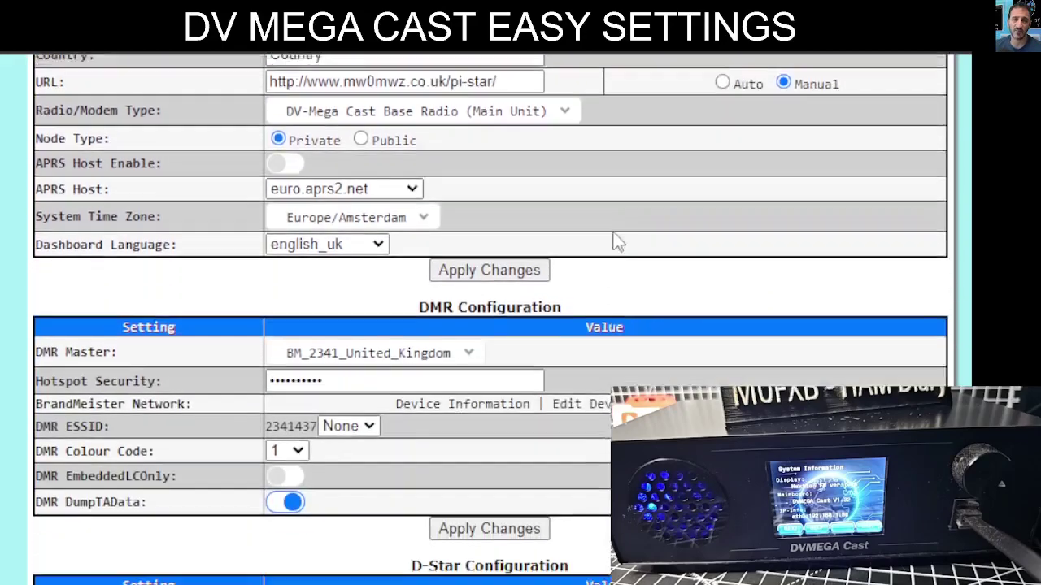
{"action": "scroll", "coordinate": [614, 230], "scroll_direction": "up", "scroll_amount": 2}
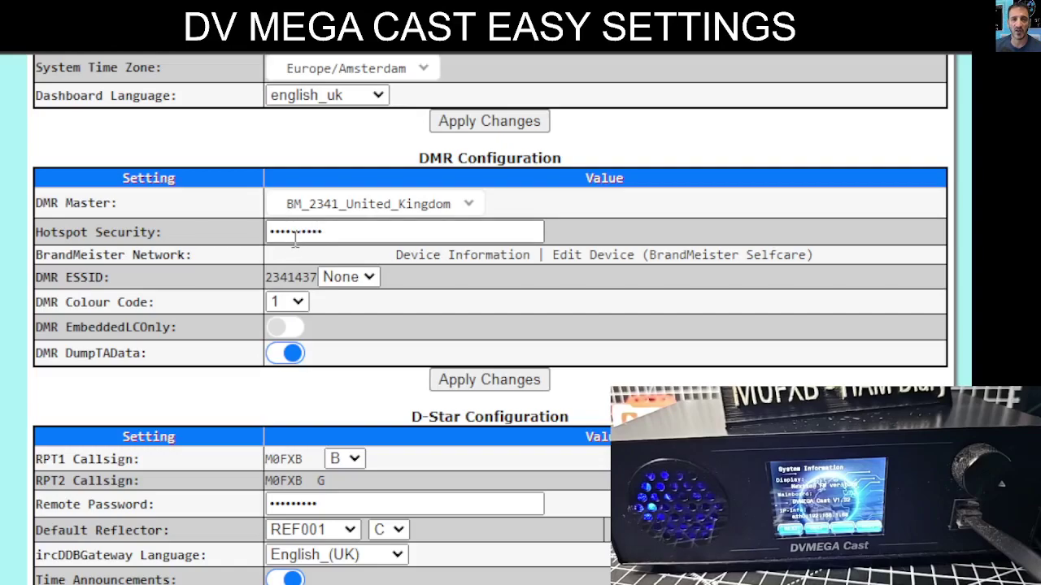
{"action": "left_click", "coordinate": [469, 207]}
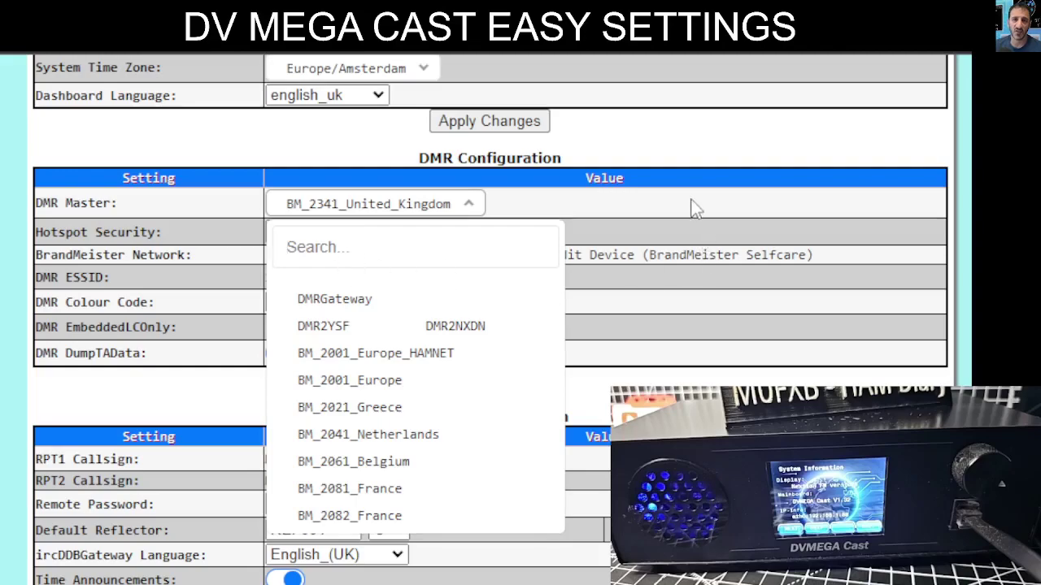
{"action": "key", "text": "Escape"}
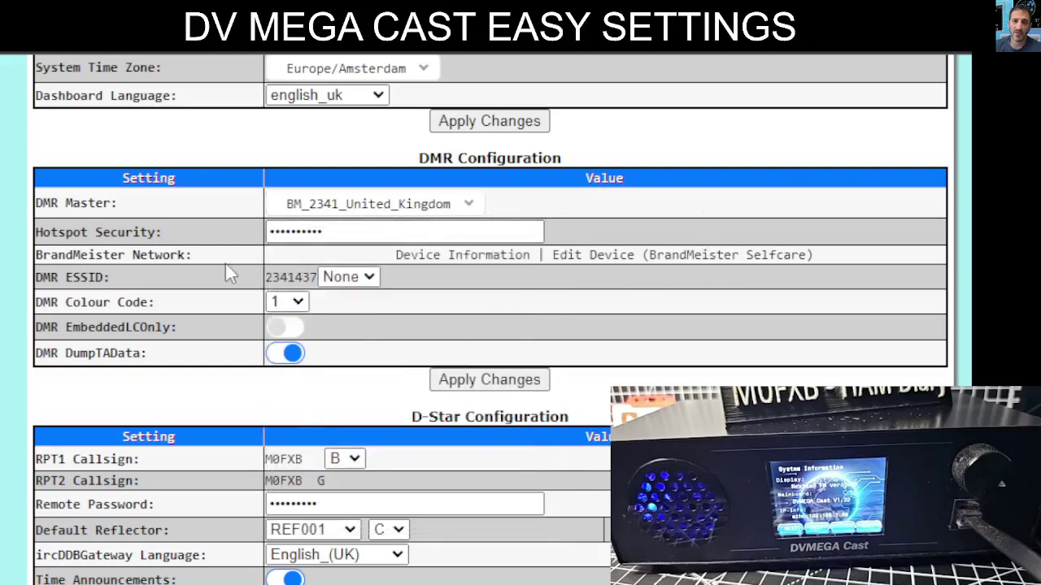
{"action": "mouse_move", "coordinate": [69, 291]}
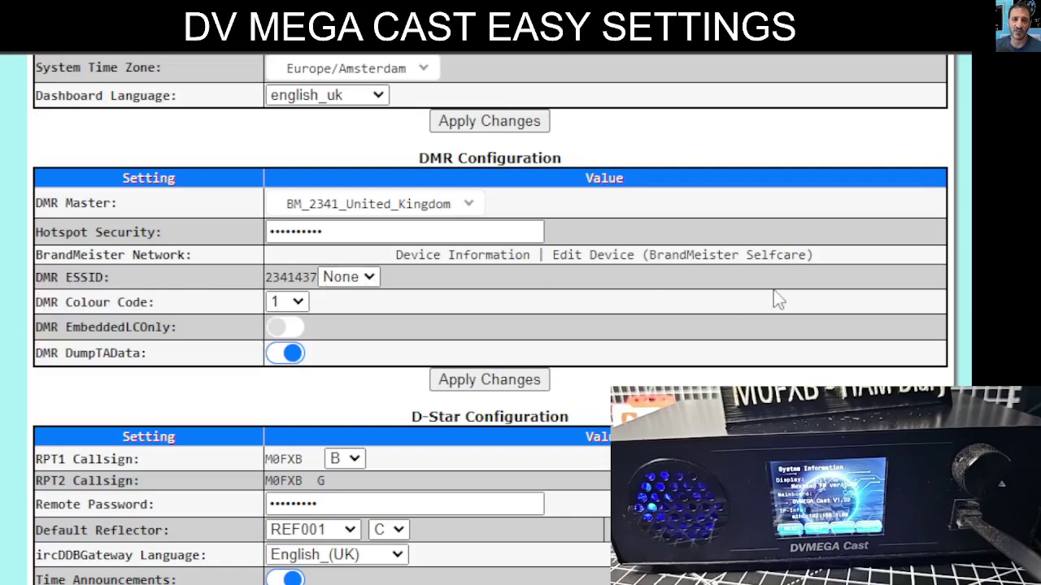
{"action": "scroll", "coordinate": [780, 291], "scroll_direction": "down", "scroll_amount": 2}
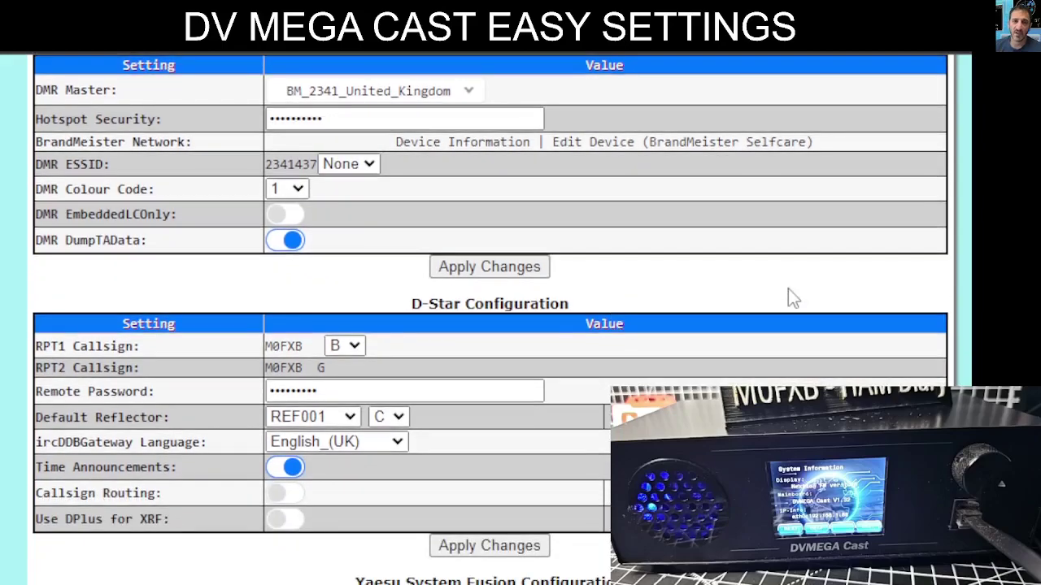
{"action": "scroll", "coordinate": [788, 297], "scroll_direction": "down", "scroll_amount": 4}
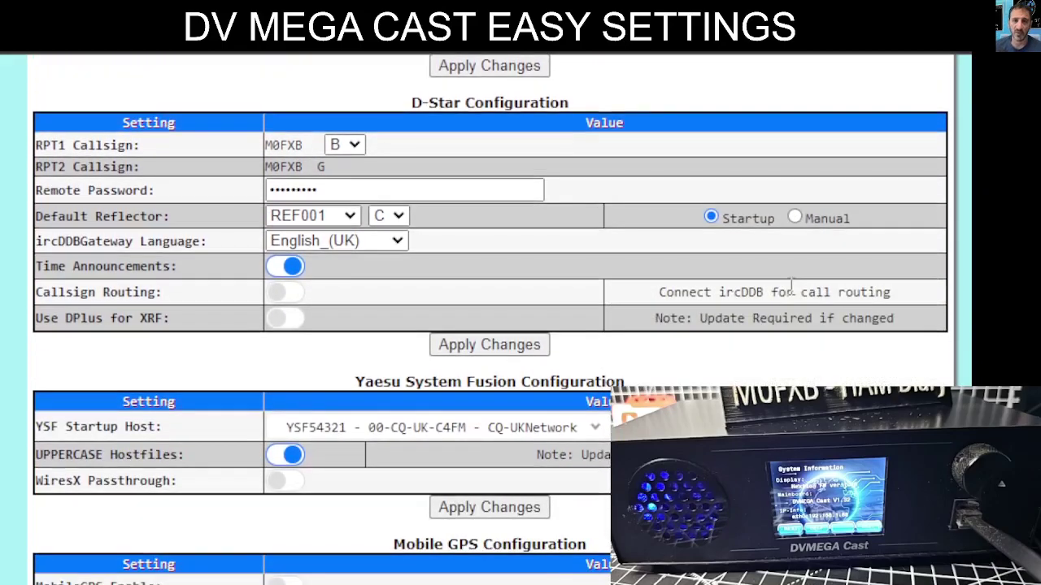
{"action": "left_click", "coordinate": [355, 150]}
{"action": "left_click", "coordinate": [356, 150]}
{"action": "left_click", "coordinate": [356, 150]}
{"action": "left_click", "coordinate": [355, 149]}
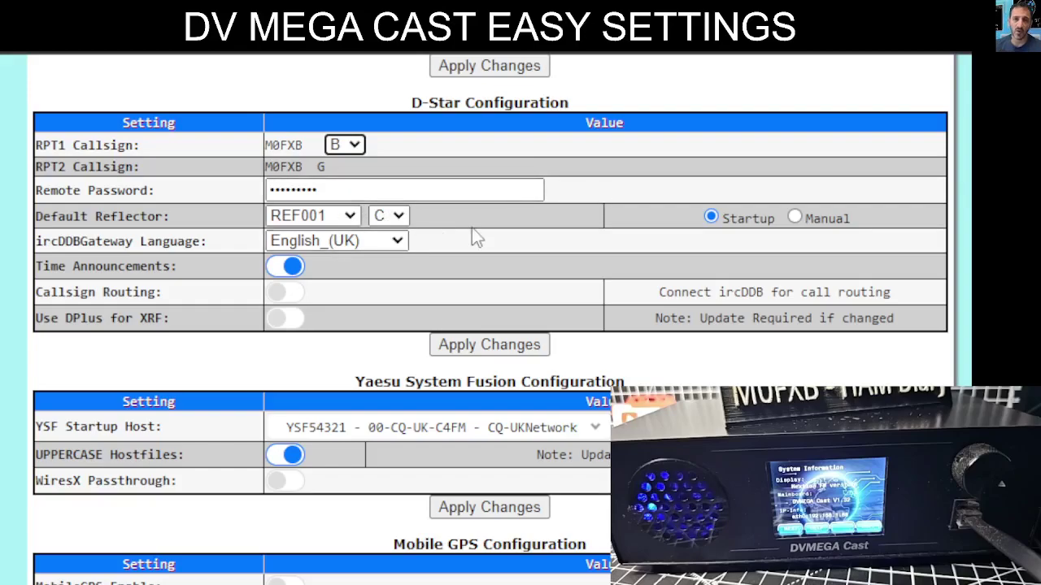
{"action": "scroll", "coordinate": [537, 244], "scroll_direction": "up", "scroll_amount": 2}
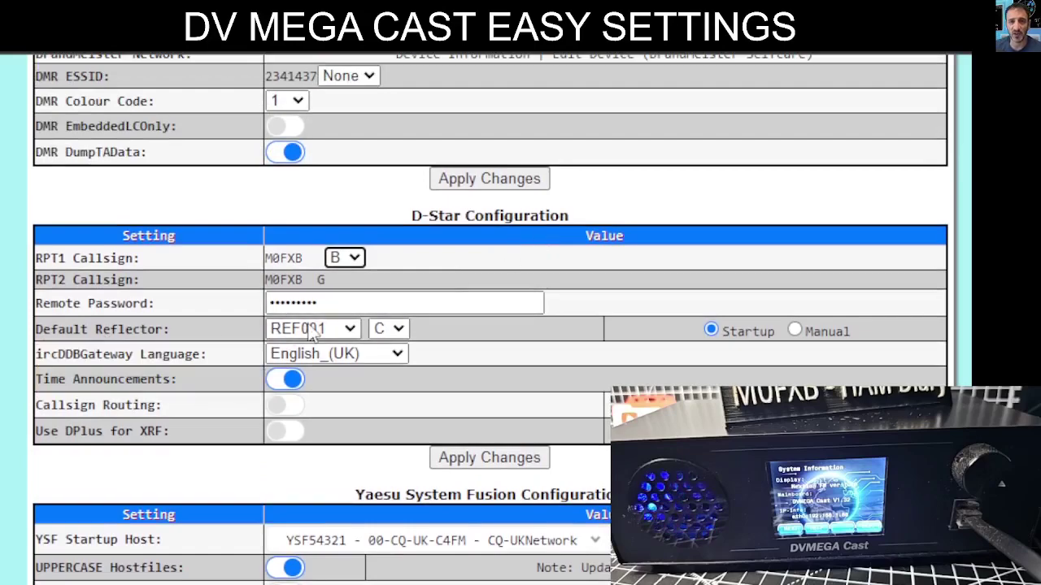
{"action": "left_click", "coordinate": [354, 329]}
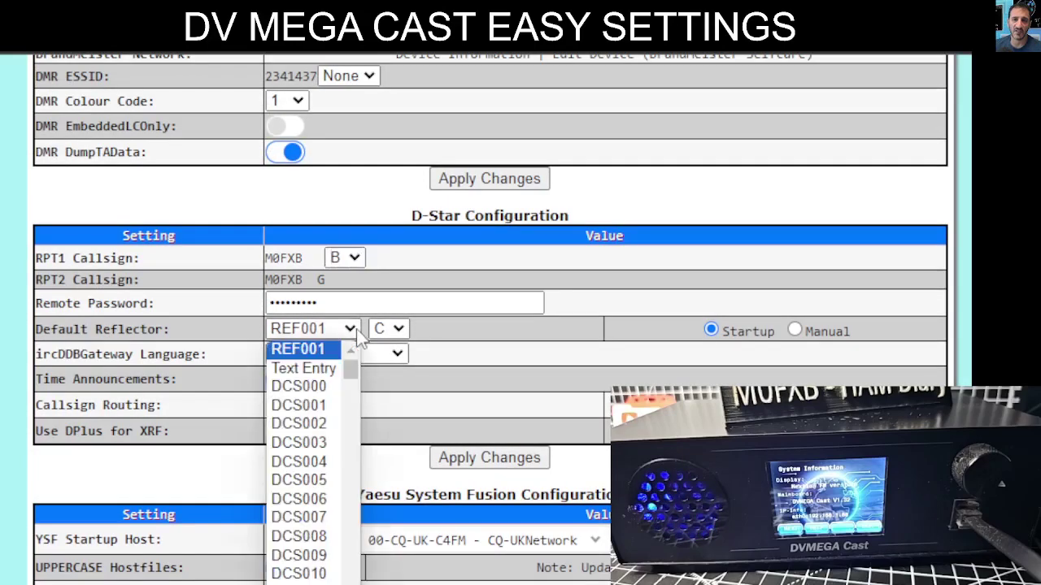
{"action": "left_click", "coordinate": [356, 328]}
{"action": "scroll", "coordinate": [553, 277], "scroll_direction": "down", "scroll_amount": 2}
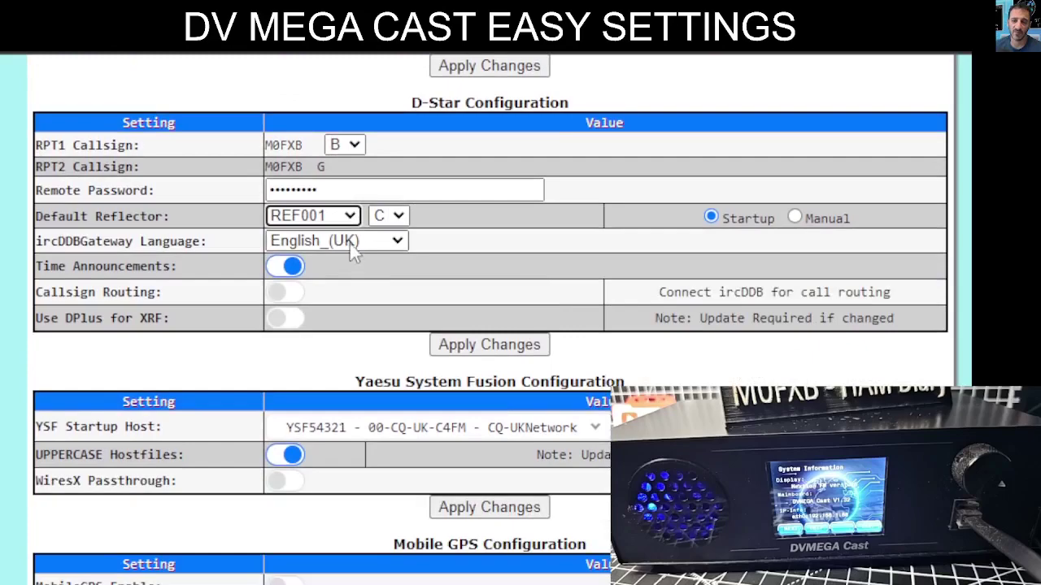
{"action": "left_click", "coordinate": [358, 218]}
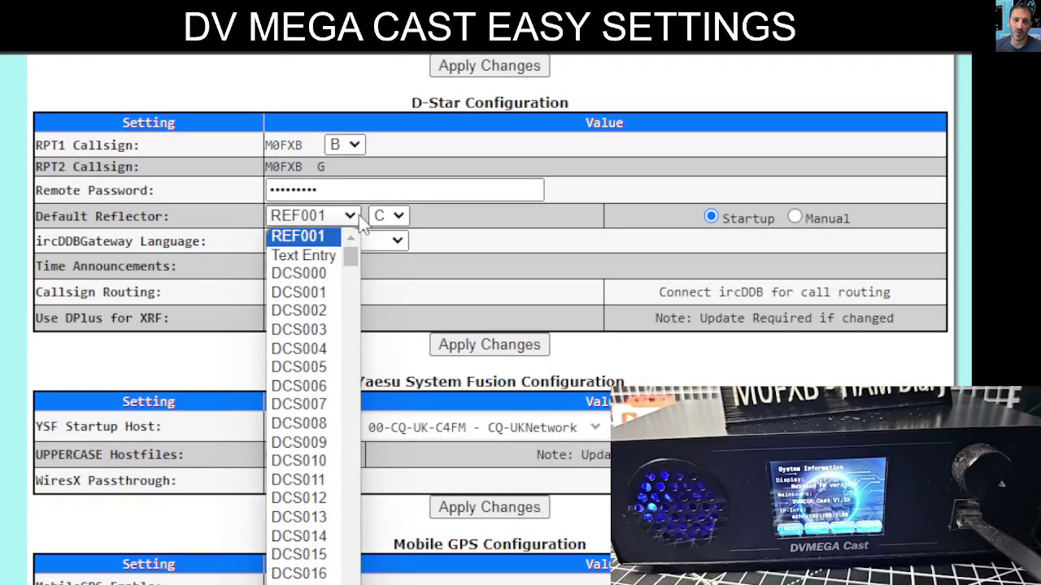
{"action": "left_click", "coordinate": [362, 224]}
{"action": "left_click", "coordinate": [358, 216]}
{"action": "left_click_drag", "start_coordinate": [354, 255], "coordinate": [390, 248]}
{"action": "left_click", "coordinate": [478, 211]}
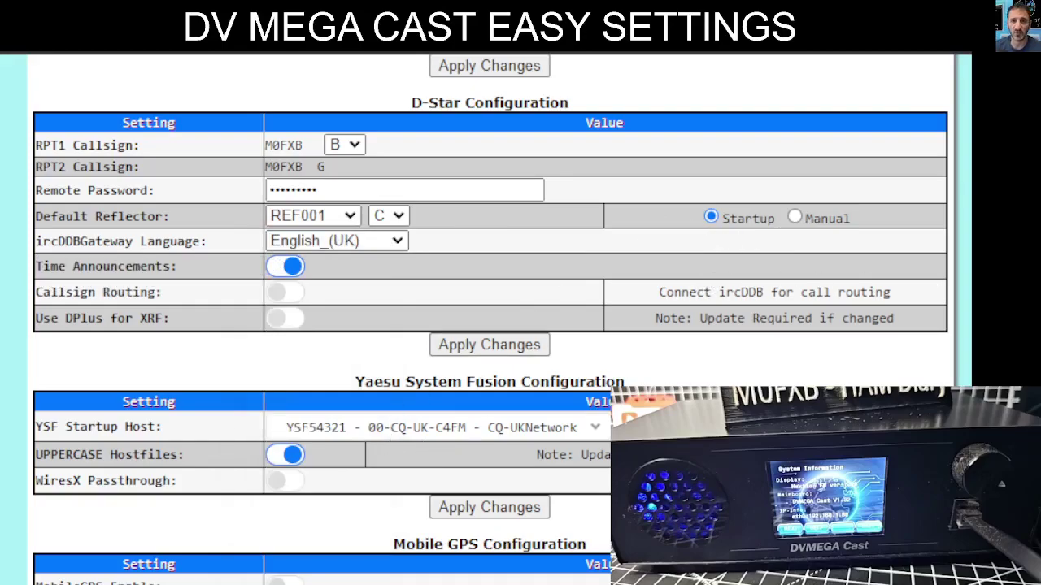
- Search 'AMERICA' to set YSF Startup Host to FCS00390 - America-Link and apply
{"action": "scroll", "coordinate": [333, 370], "scroll_direction": "up", "scroll_amount": 3}
{"action": "scroll", "coordinate": [333, 369], "scroll_direction": "down", "scroll_amount": 3}
{"action": "left_click", "coordinate": [596, 429]}
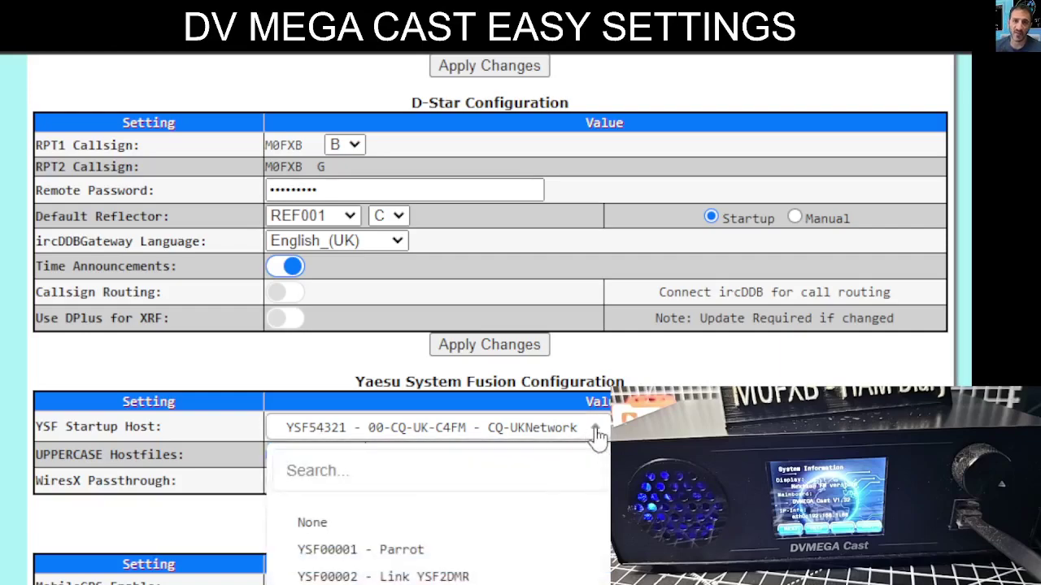
{"action": "type", "text": "AMERICA"}
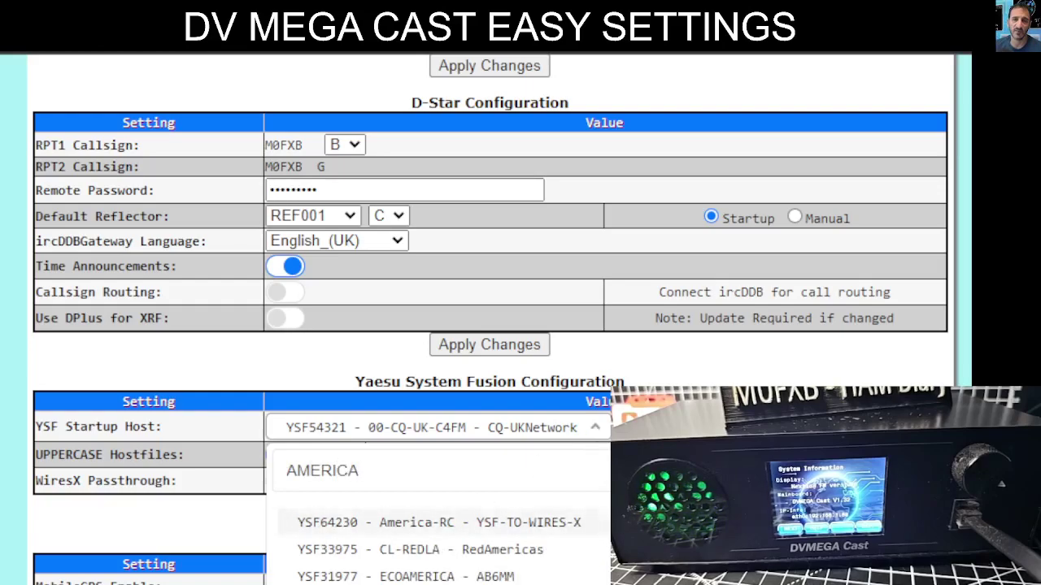
{"action": "key", "text": "Return"}
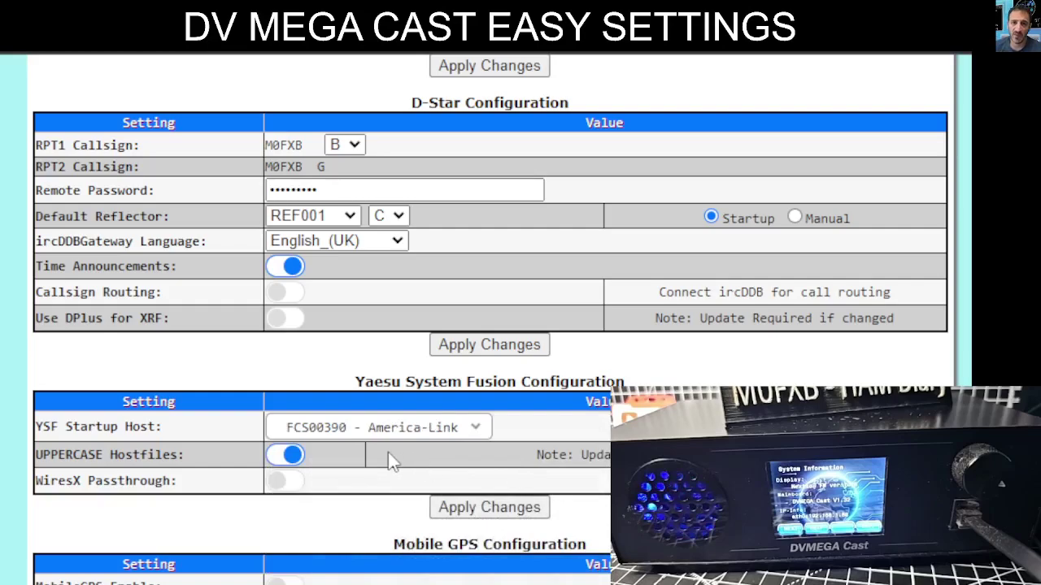
{"action": "left_click", "coordinate": [488, 511]}
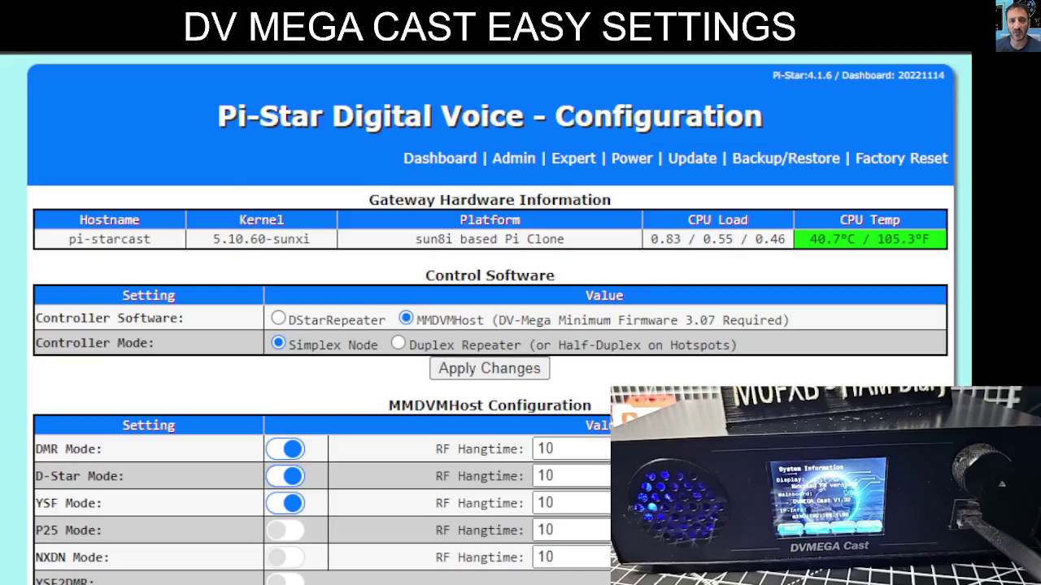
- Leave the Configuration page and go back to the main Dashboard
{"action": "scroll", "coordinate": [487, 325], "scroll_direction": "down", "scroll_amount": 3}
{"action": "scroll", "coordinate": [233, 439], "scroll_direction": "up", "scroll_amount": 3}
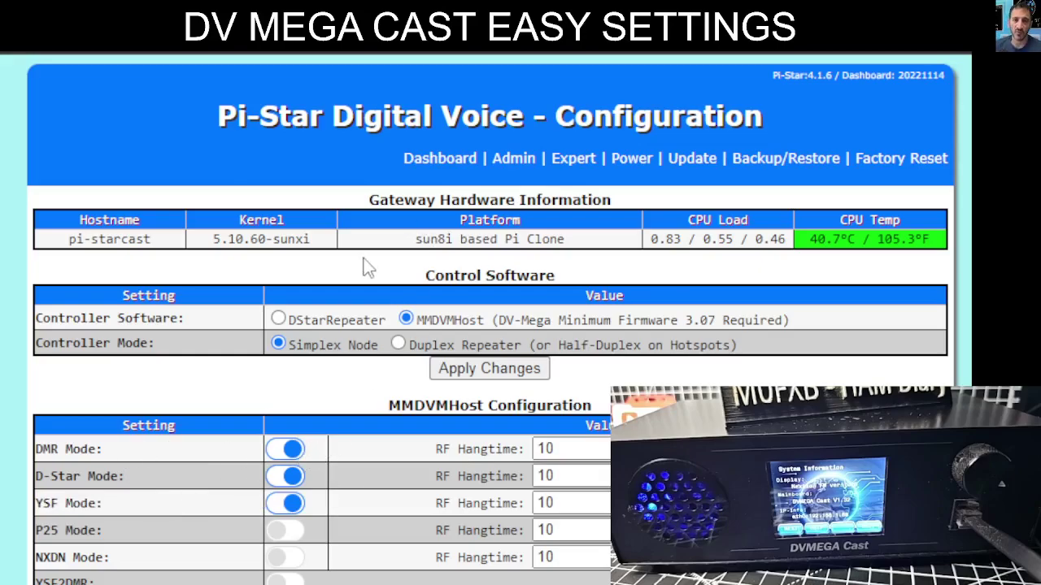
{"action": "left_click", "coordinate": [413, 159]}
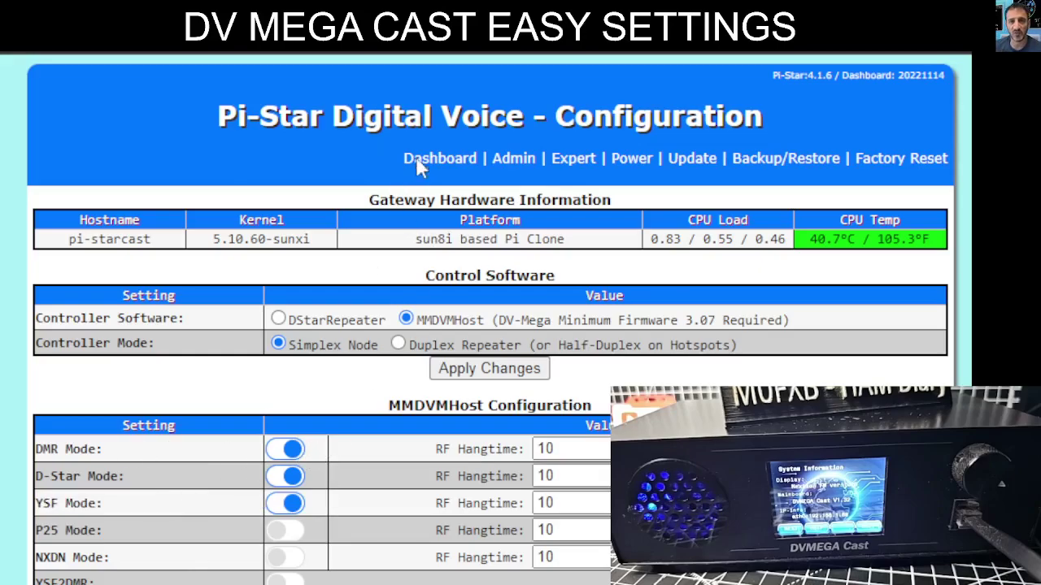